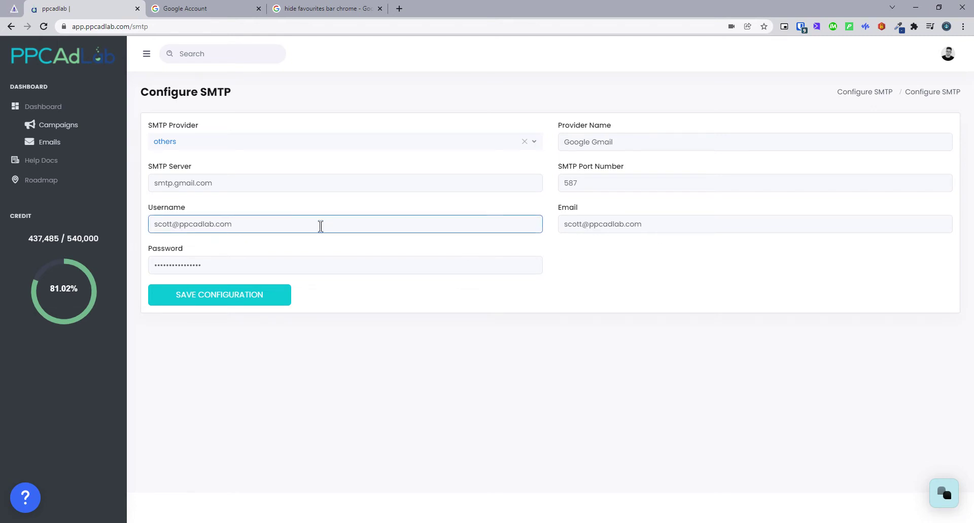
- Focus the SMTP Username field and close the 'hide favourites bar chrome' tab
click(219, 226)
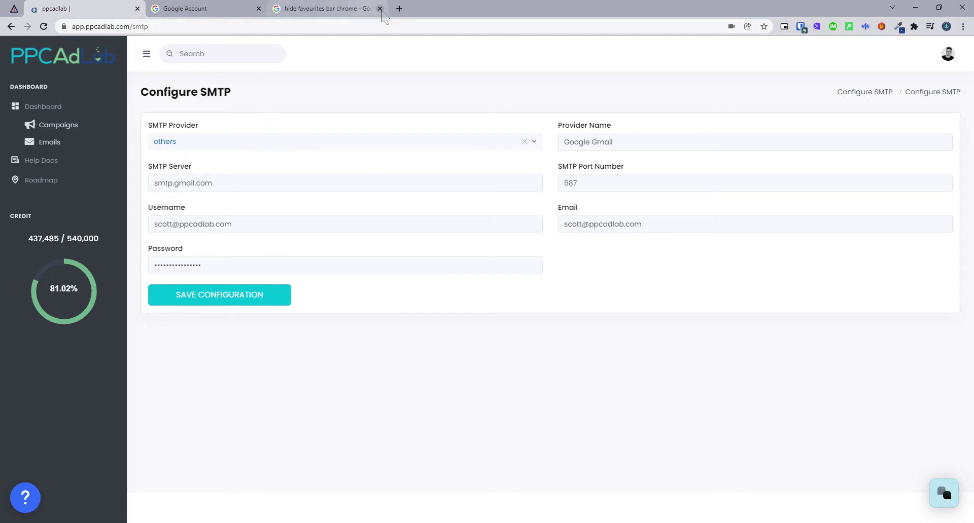
click(381, 10)
- Go to the Google Account tab's Security page and find Signing in to Google
click(238, 15)
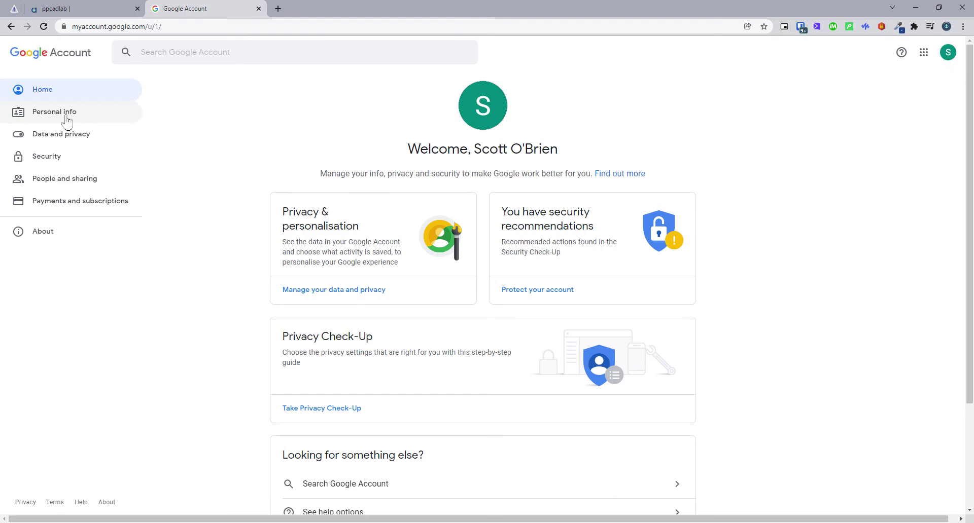
click(49, 161)
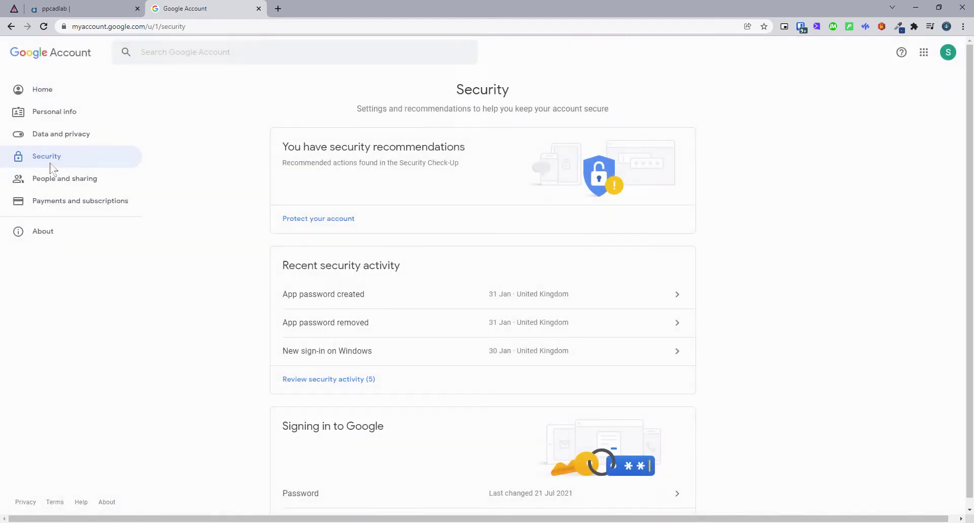
scroll(517, 169, down, 5)
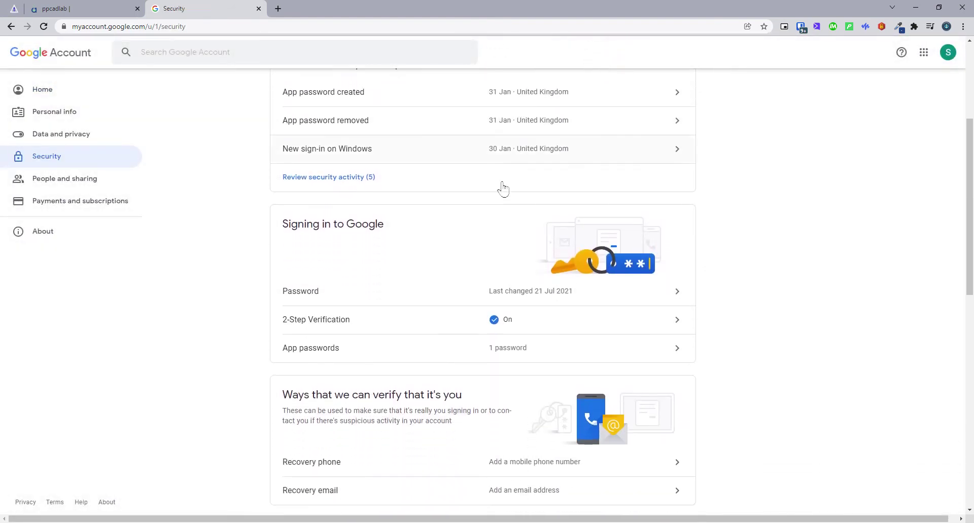
scroll(406, 304, up, 1)
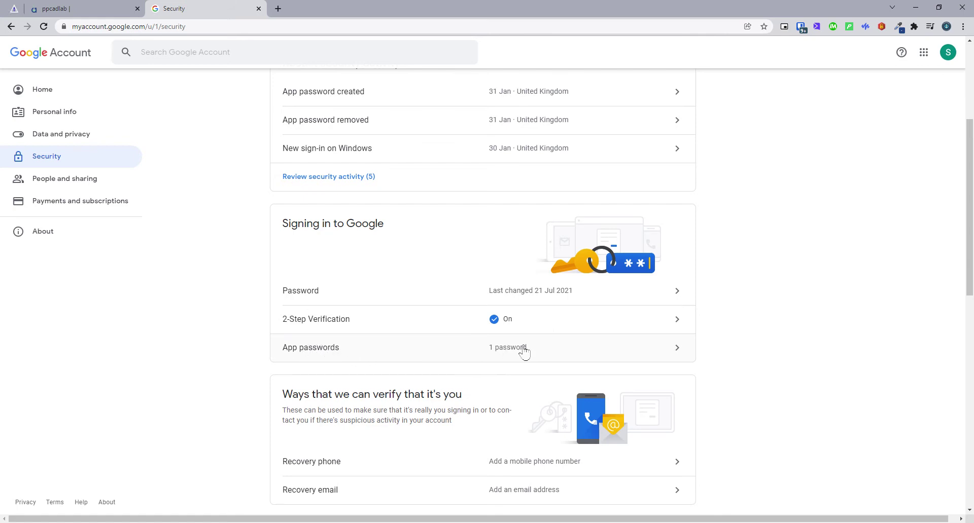
- Open App passwords, re-entering the account password when prompted
click(571, 349)
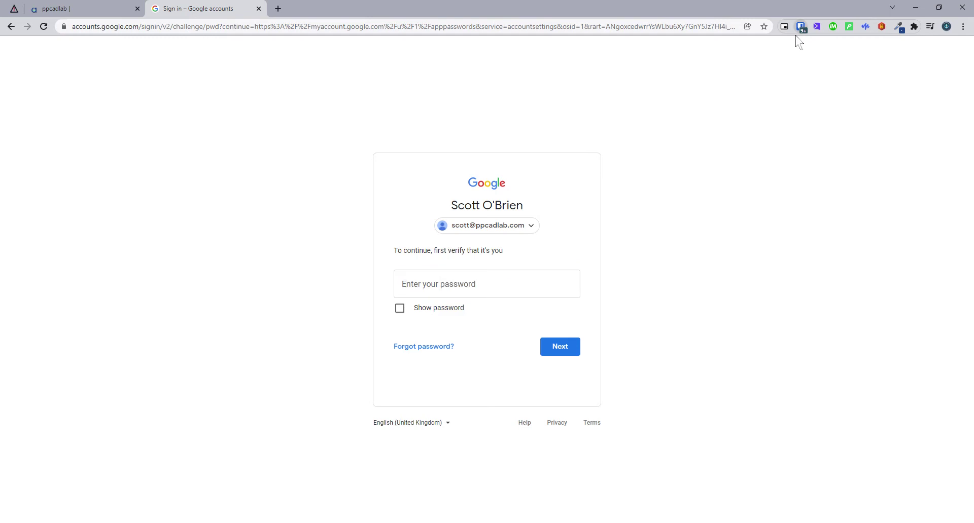
click(554, 294)
key(ctrl+v)
click(548, 341)
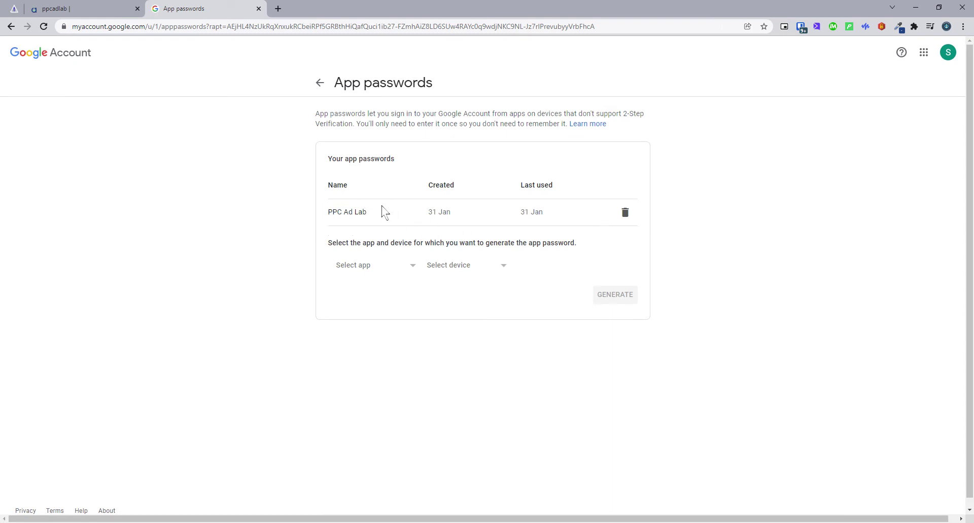
- Try generating an Other (Custom name) app password named 'PPC Ad Lab'
click(409, 271)
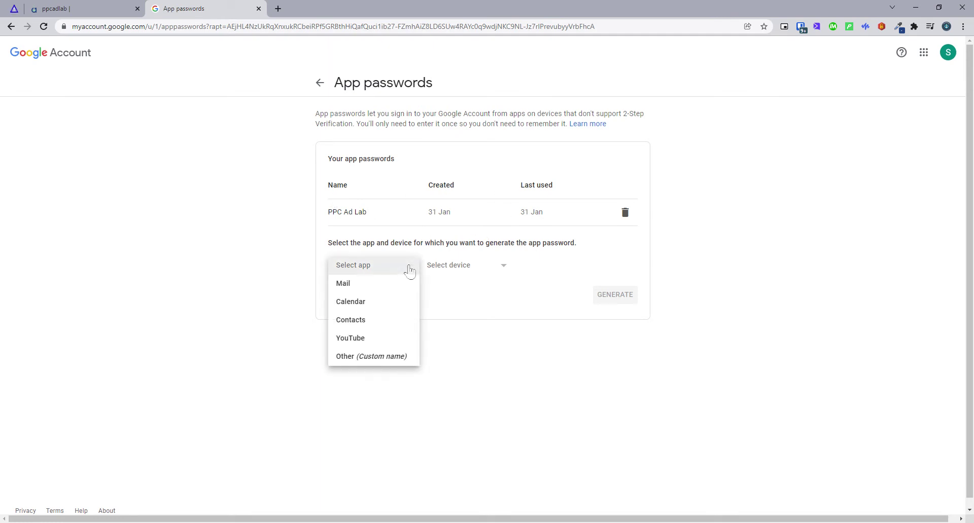
click(395, 356)
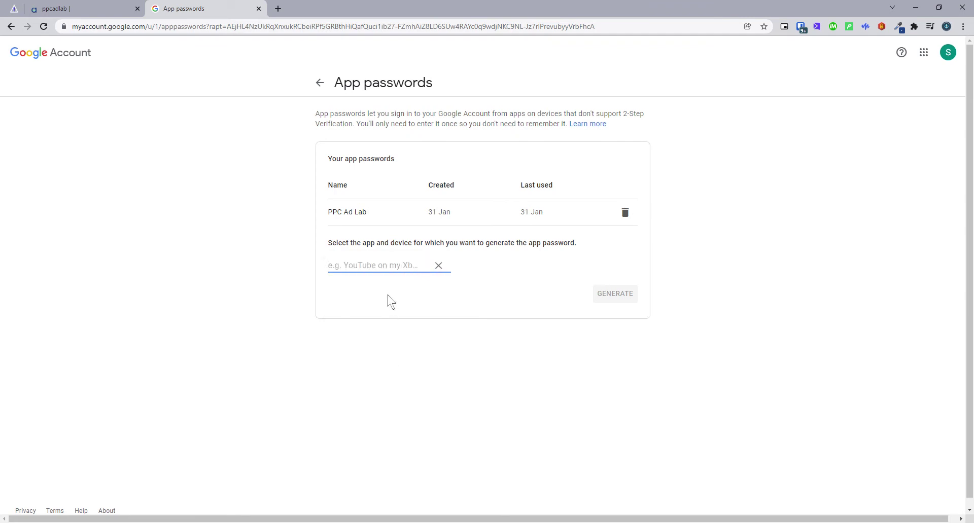
text(PPC Ad)
key(BackSpace)
key(BackSpace)
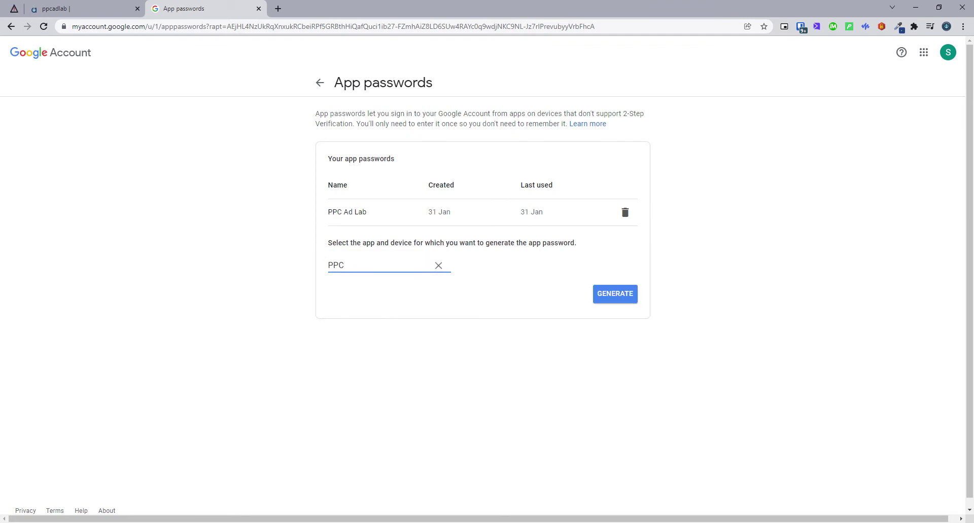
text(Ad Lab)
click(618, 299)
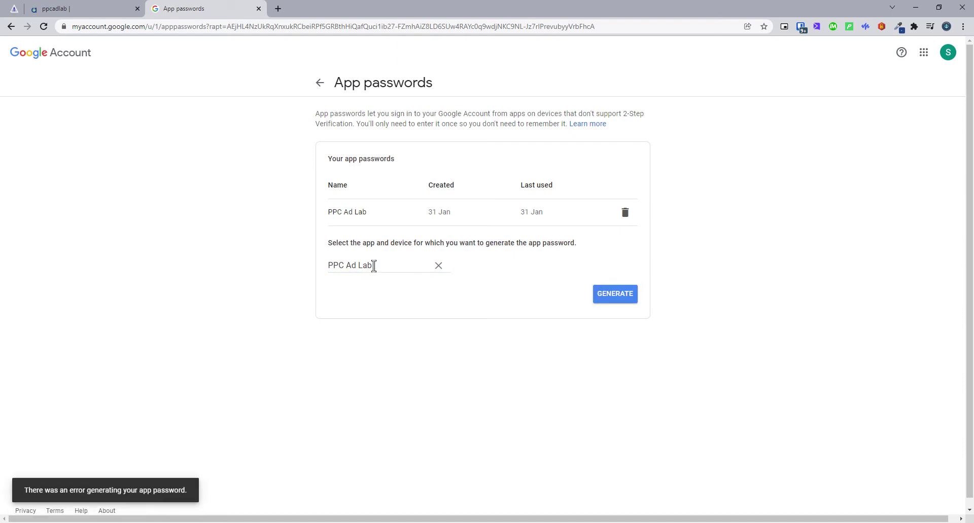
- Rename the custom app to 'TEST' and generate its app password
drag(376, 266, 241, 256)
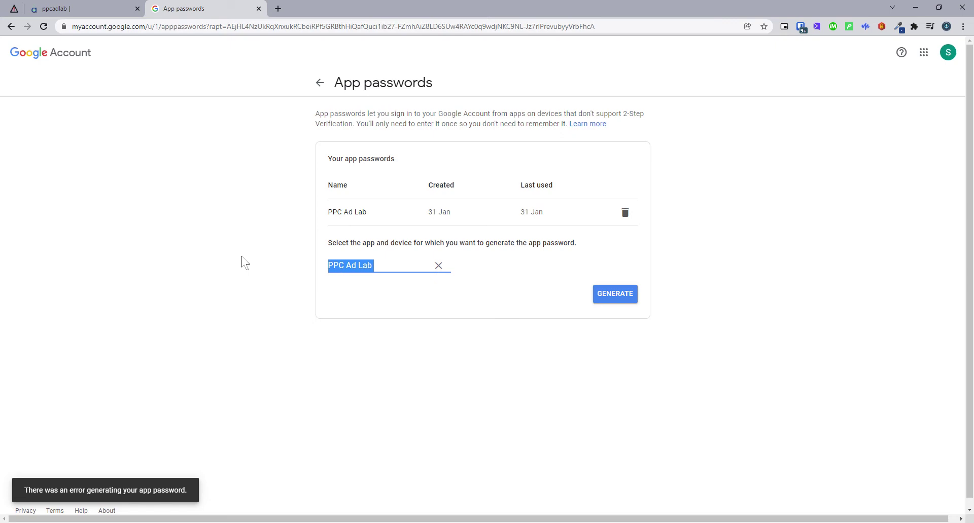
text(TEST)
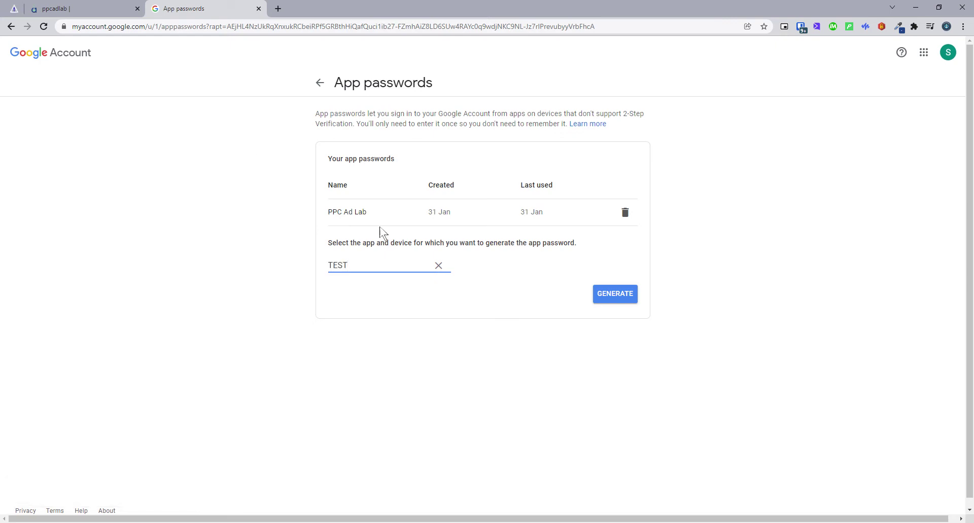
click(607, 292)
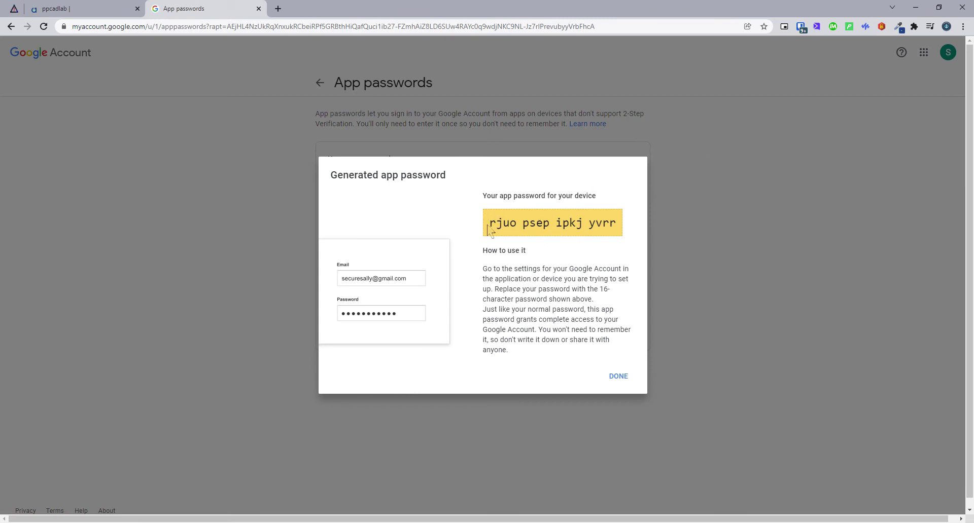
- Copy the 16-character TEST app password and return to the ppcadlab tab
drag(490, 226, 620, 223)
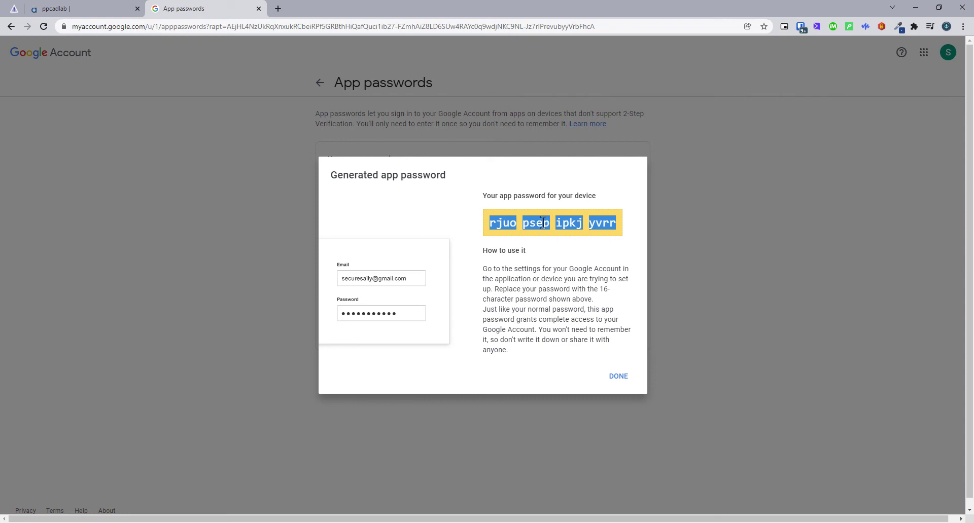
click(51, 7)
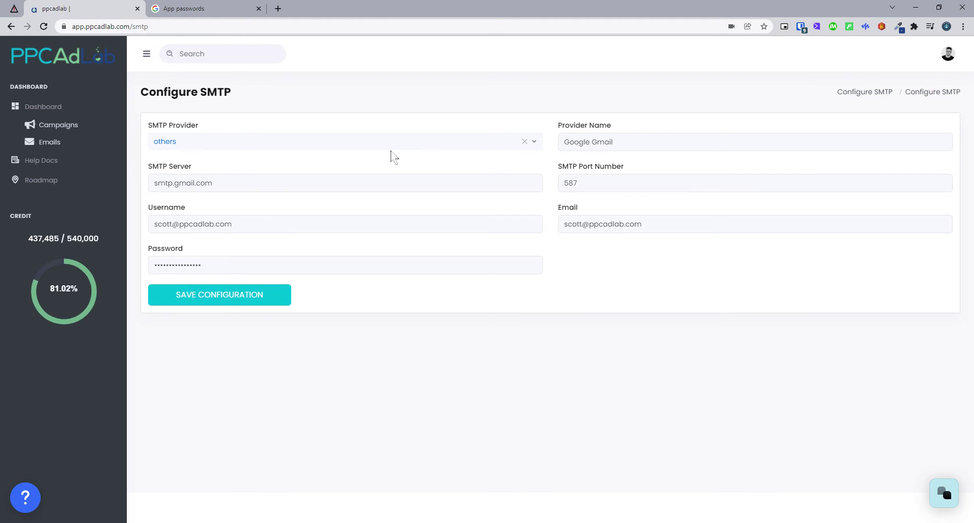
- Check the Provider Name 'Google Gmail' and the SMTP username address
click(584, 146)
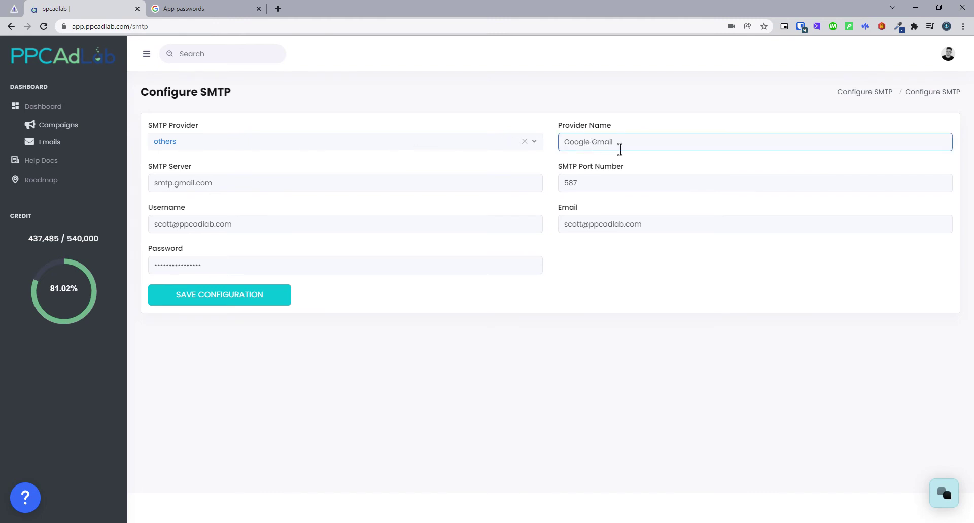
drag(643, 143, 554, 159)
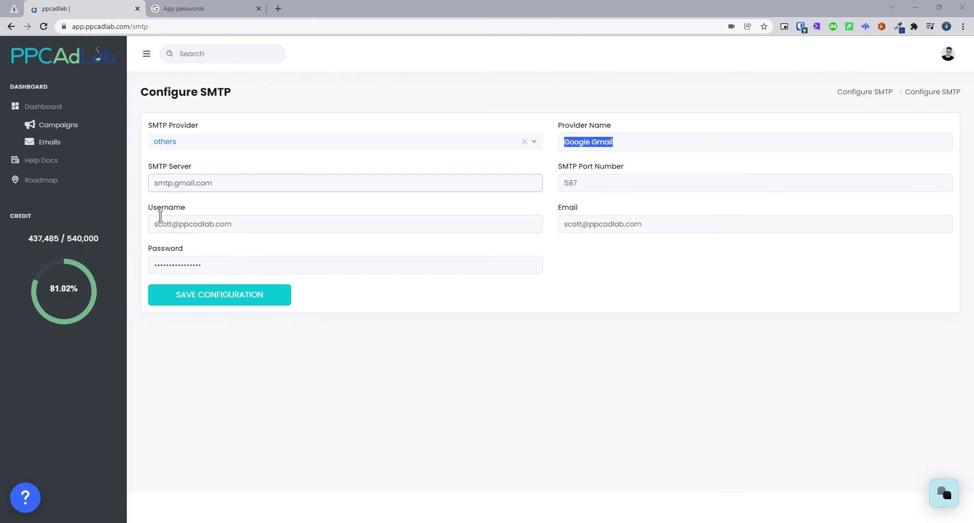
drag(257, 224, 151, 225)
click(303, 235)
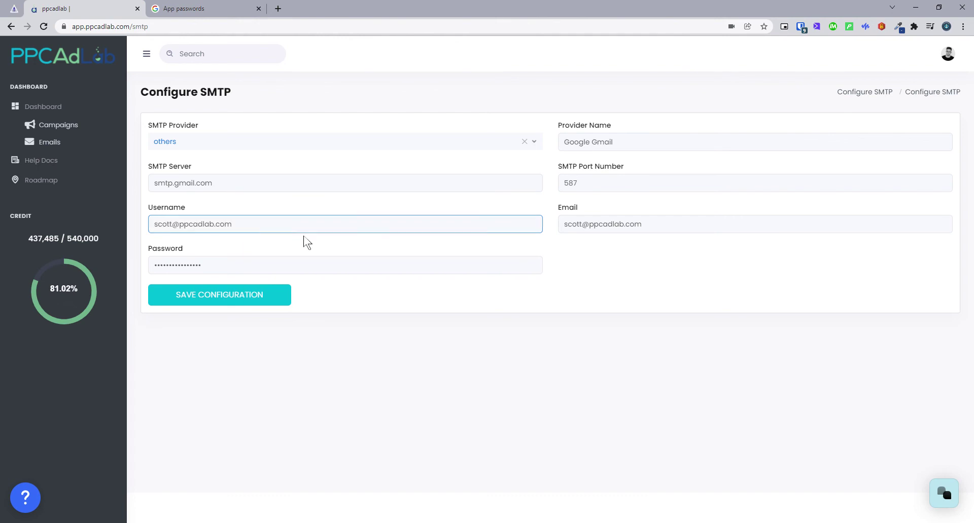
click(591, 223)
drag(244, 226, 150, 229)
- Review the sender Email and Password fields, then go back to the generated app password
click(387, 226)
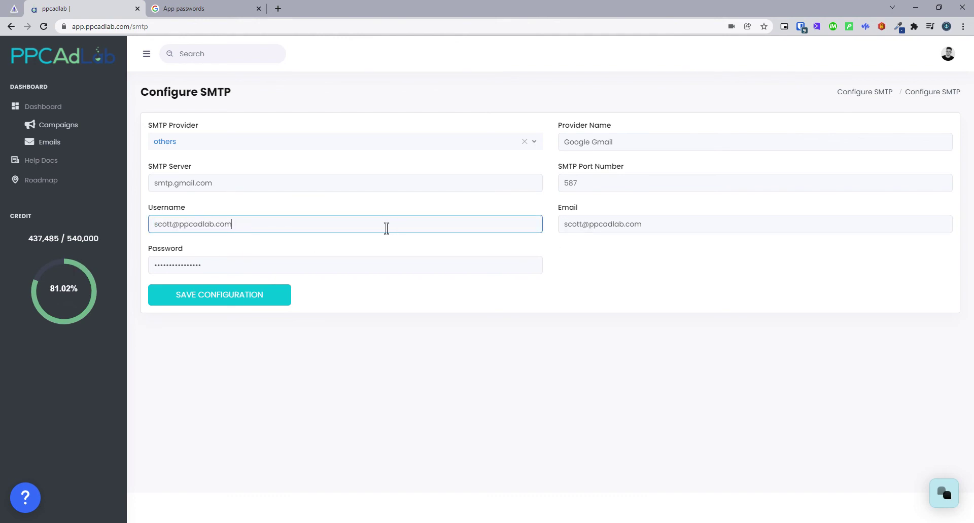
click(386, 238)
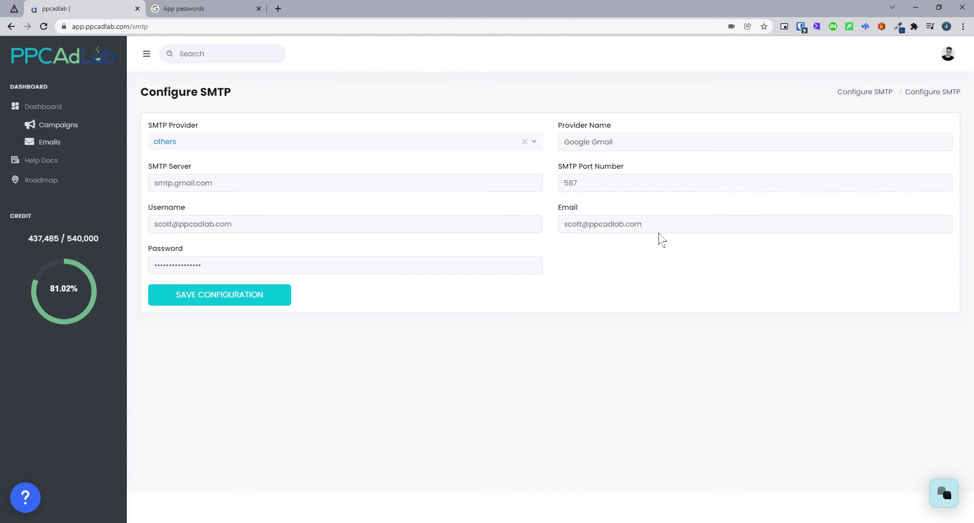
drag(659, 224, 563, 224)
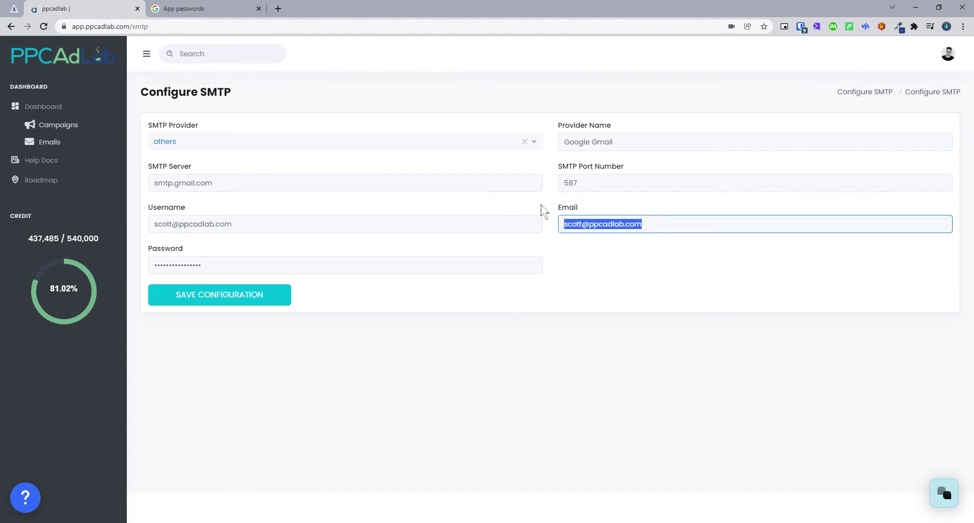
click(537, 248)
click(263, 263)
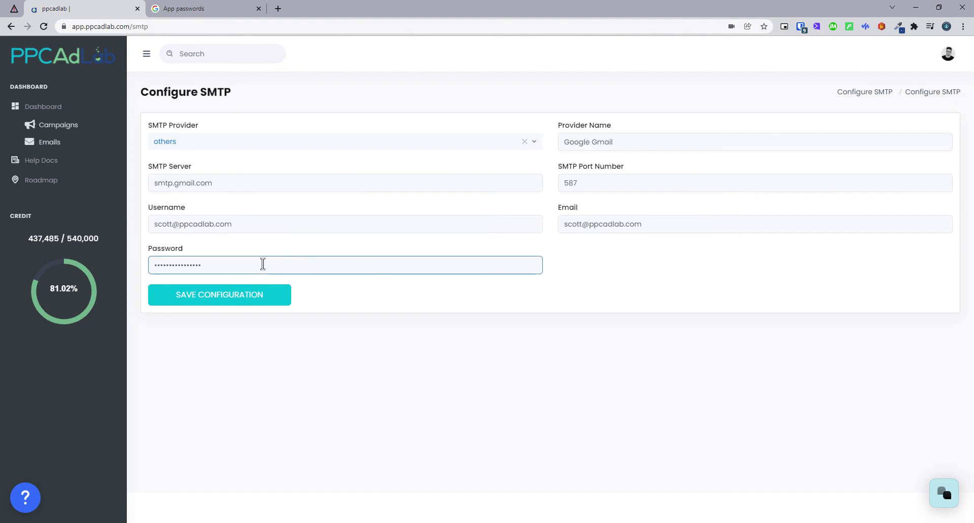
click(207, 40)
click(220, 8)
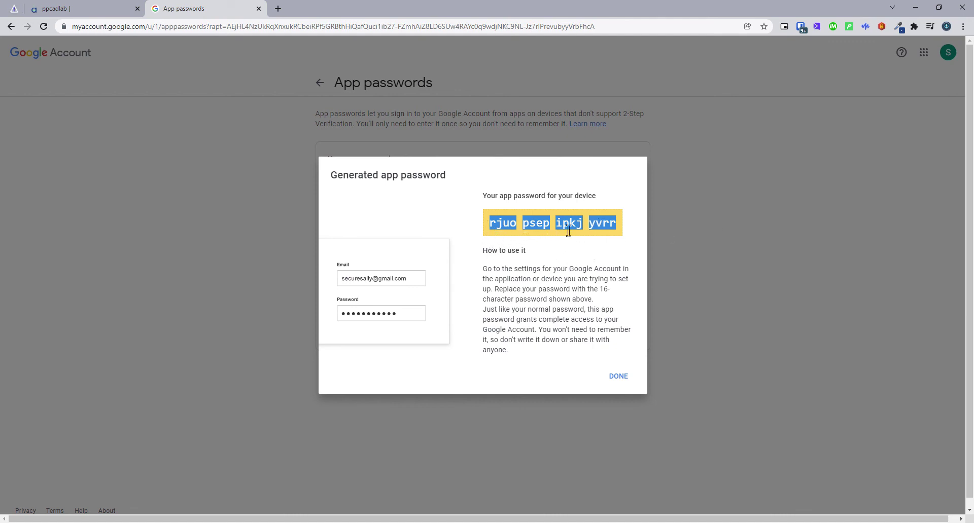
- Save the SMTP configuration in PPC Ad Lab and approve sending the test email
click(46, 9)
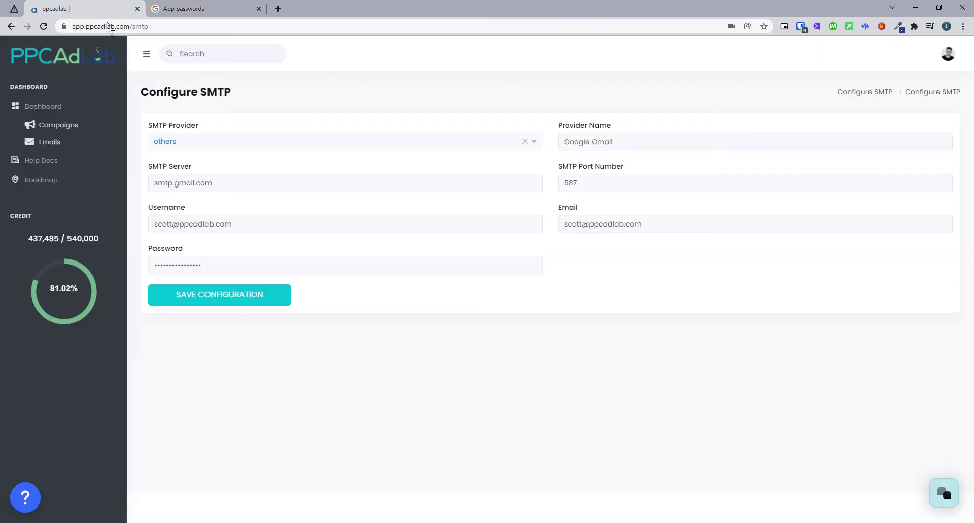
click(223, 300)
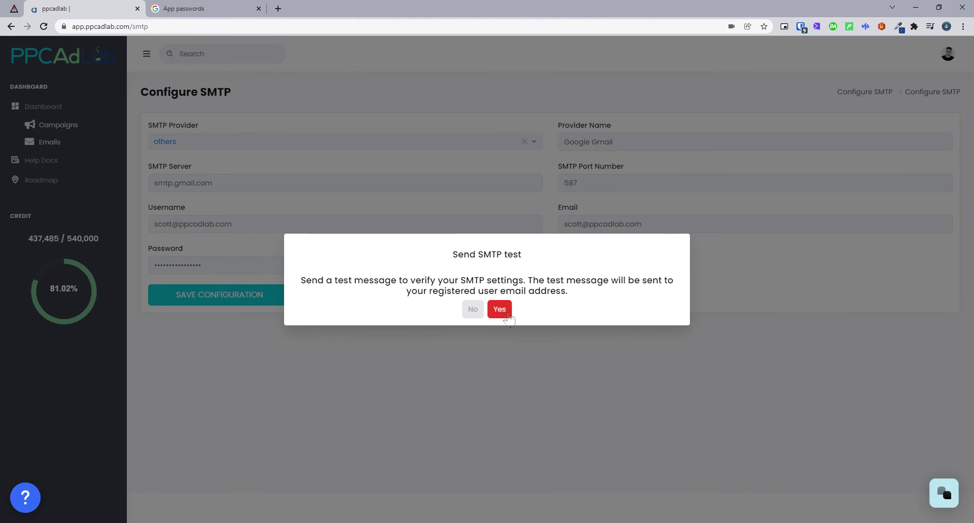
click(503, 305)
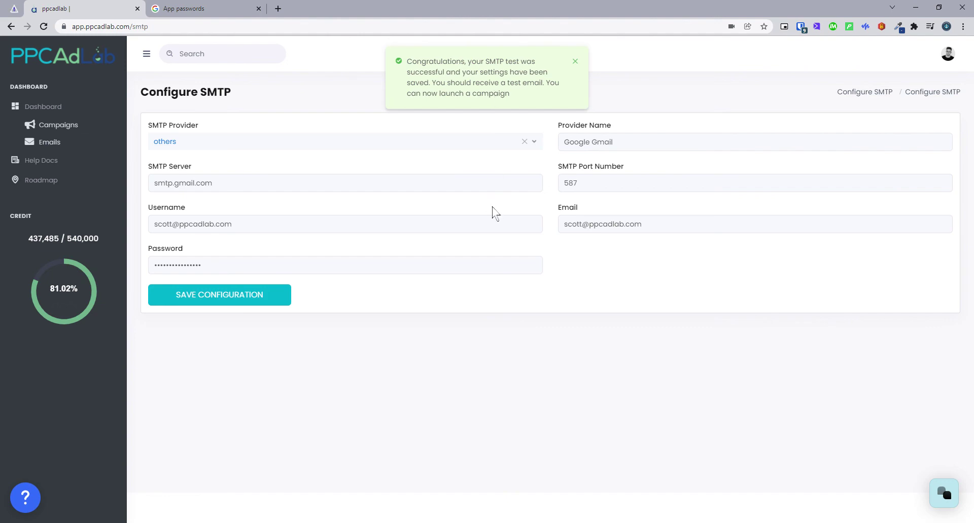
click(945, 60)
click(904, 89)
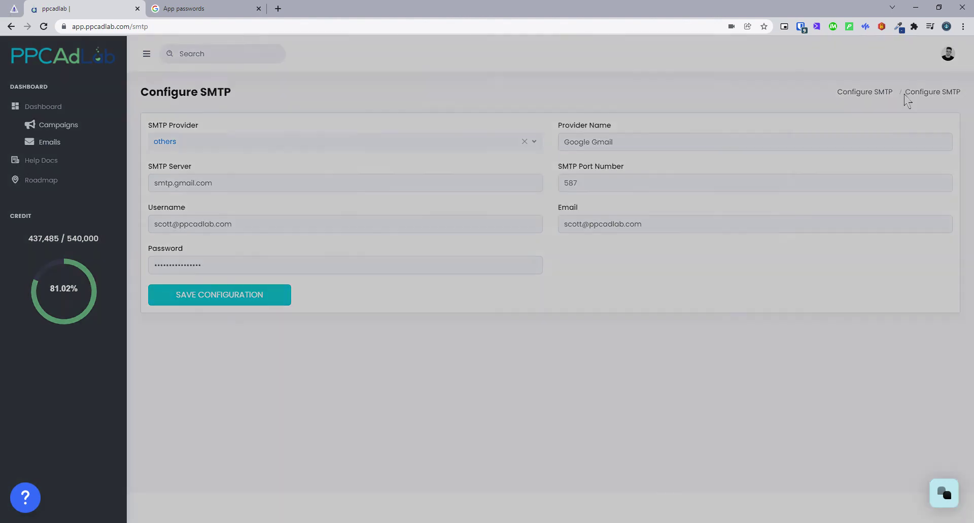
drag(486, 248, 341, 263)
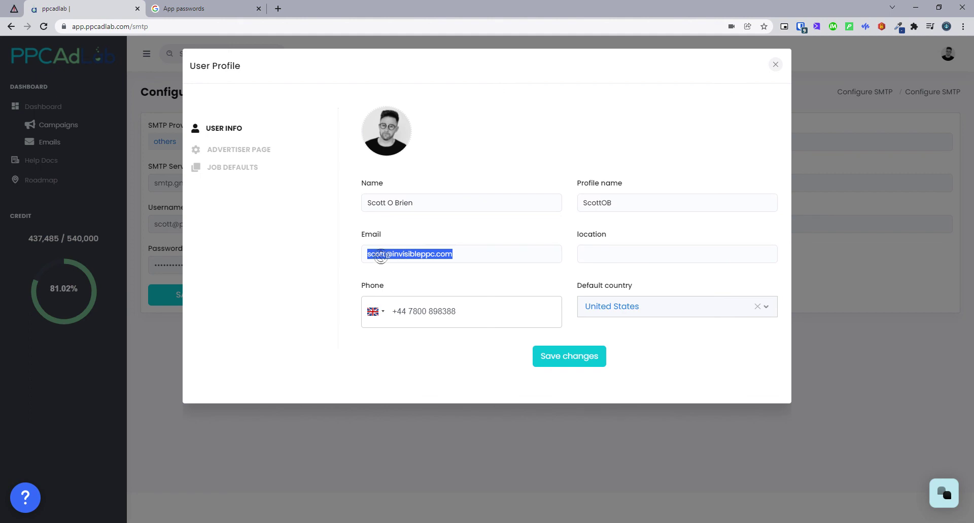
click(774, 65)
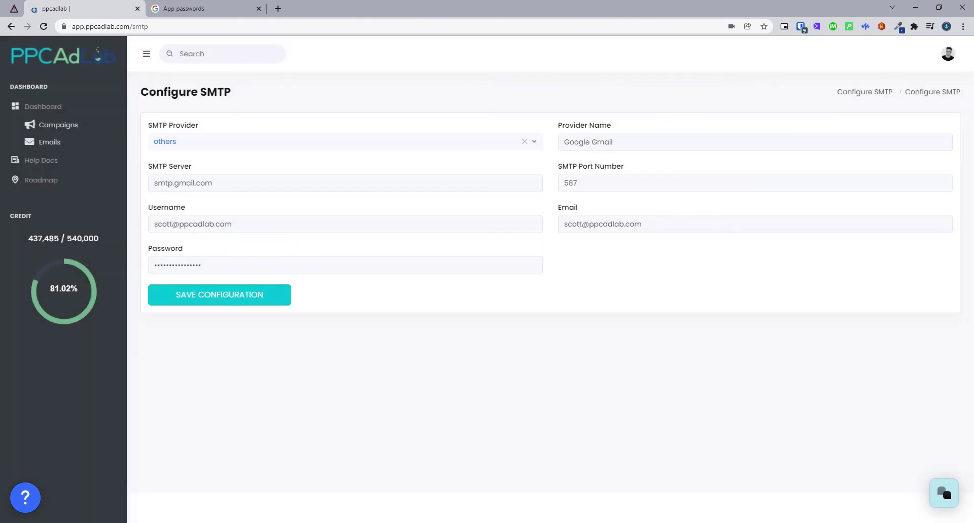